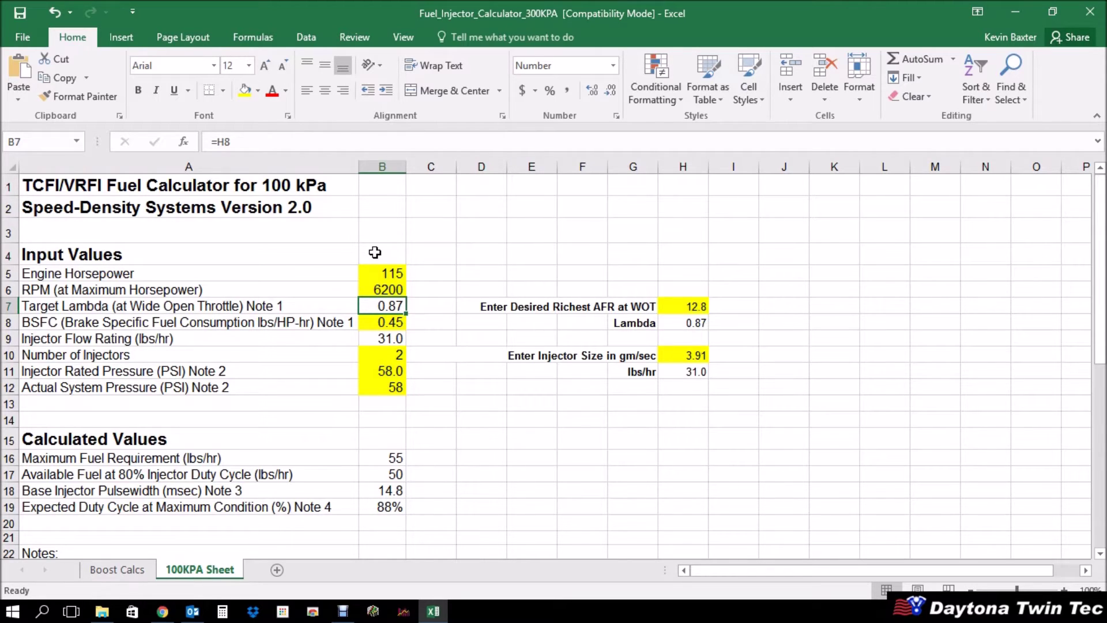
Review the engine horsepower, RPM at maximum horsepower and target lambda inputs.
click(384, 272)
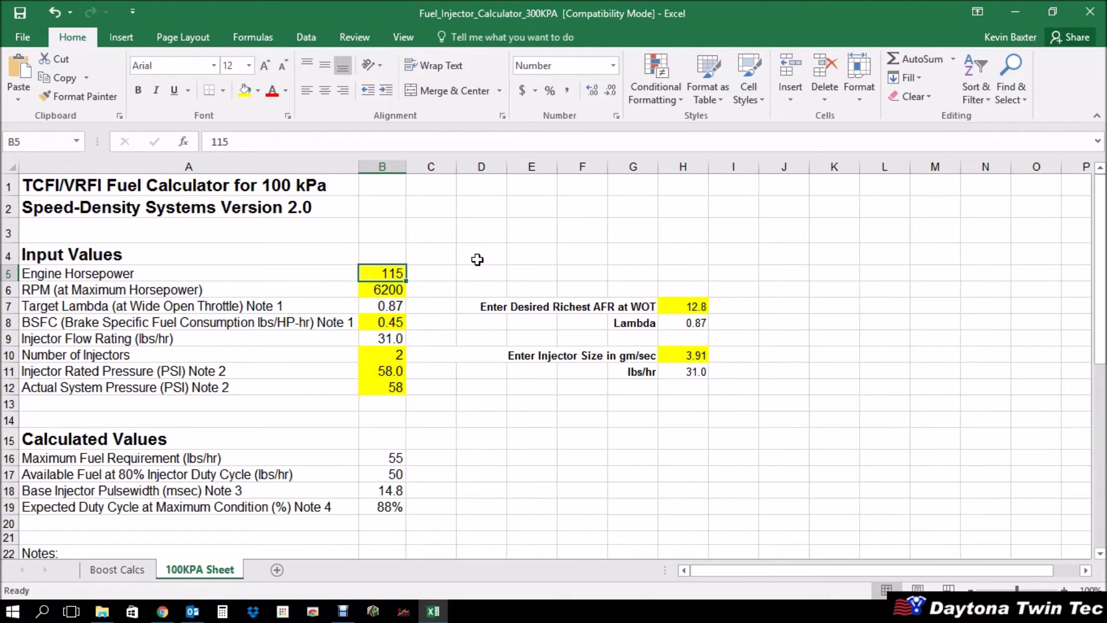
click(390, 290)
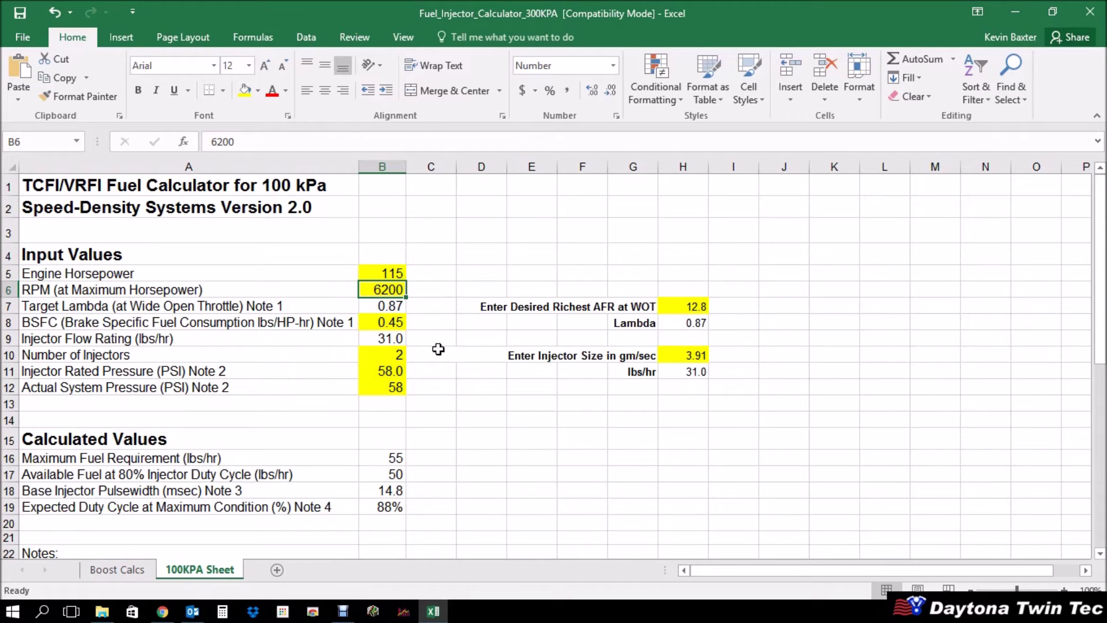
click(385, 306)
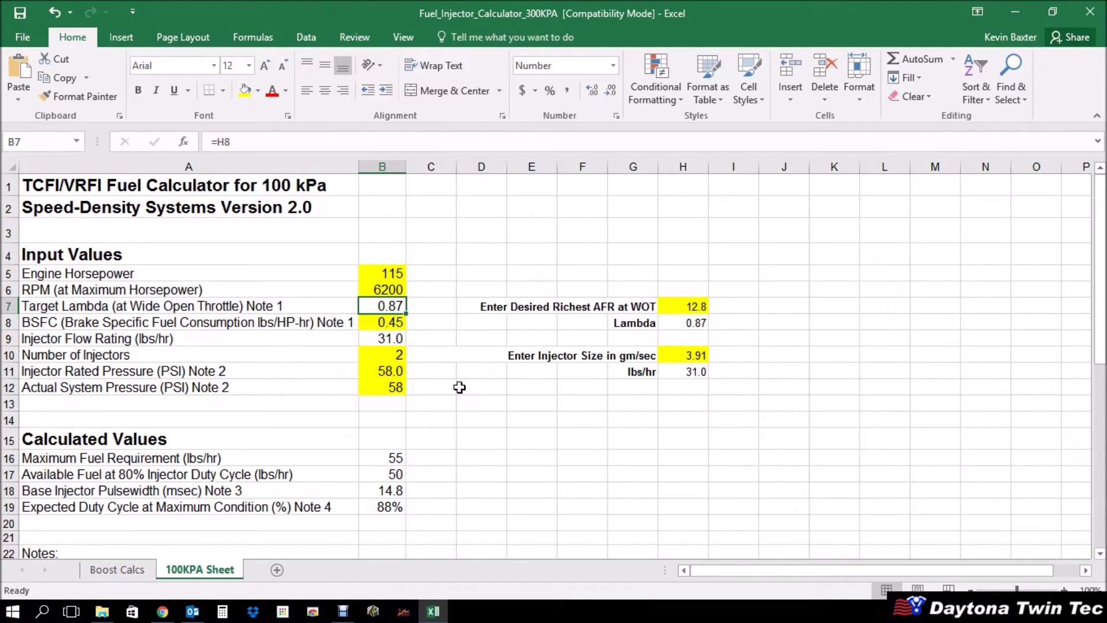
Try a desired richest AFR of 13.2, then restore it to 12.8.
click(680, 306)
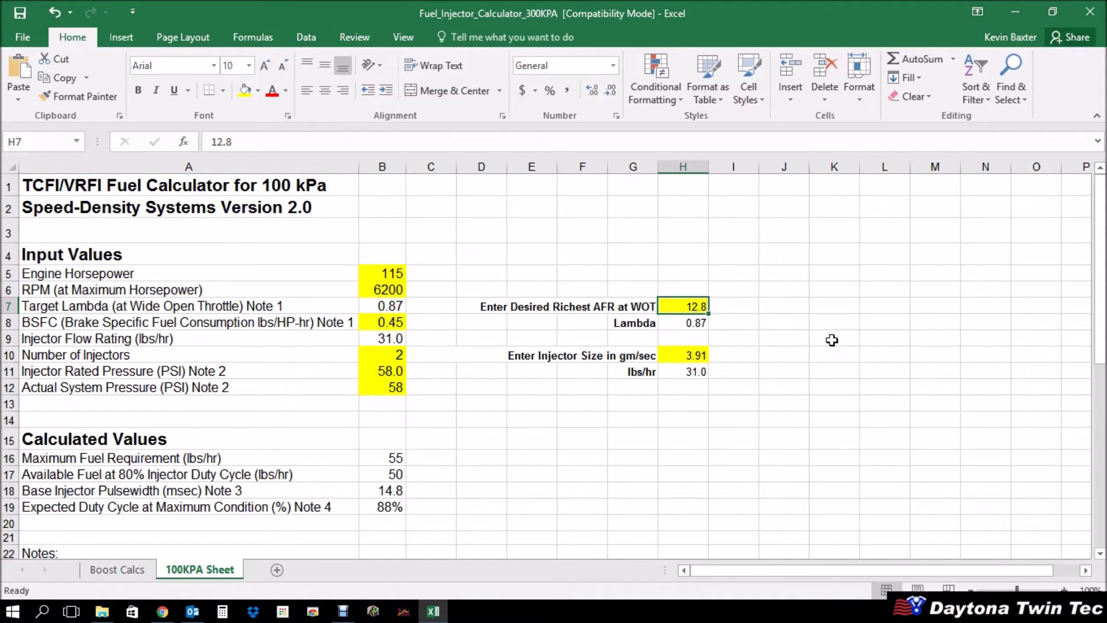
text(13.2)
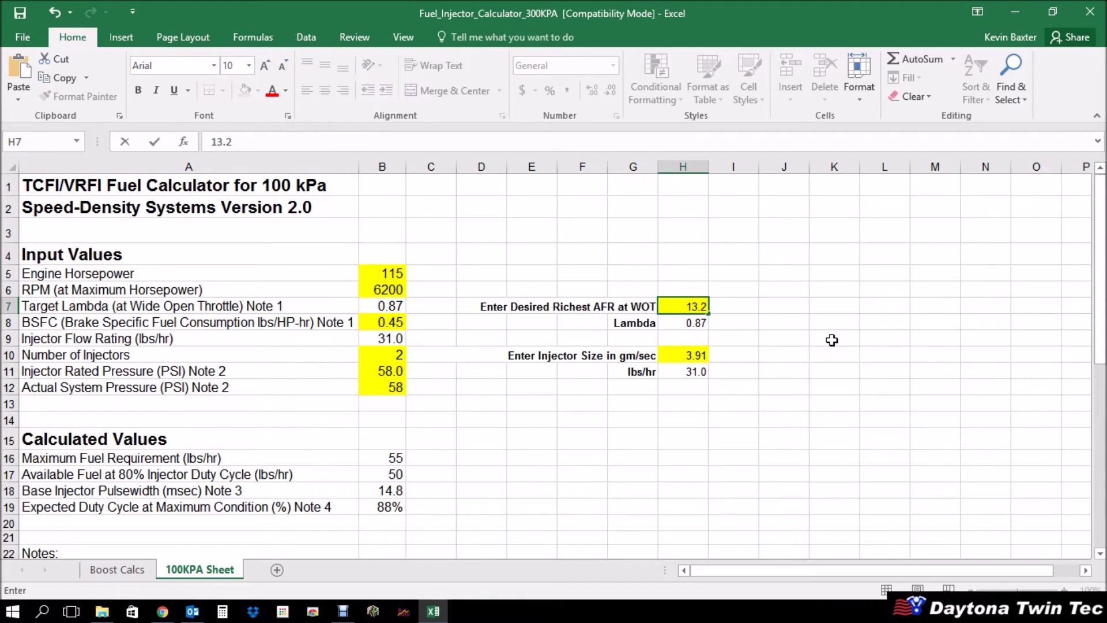
click(825, 324)
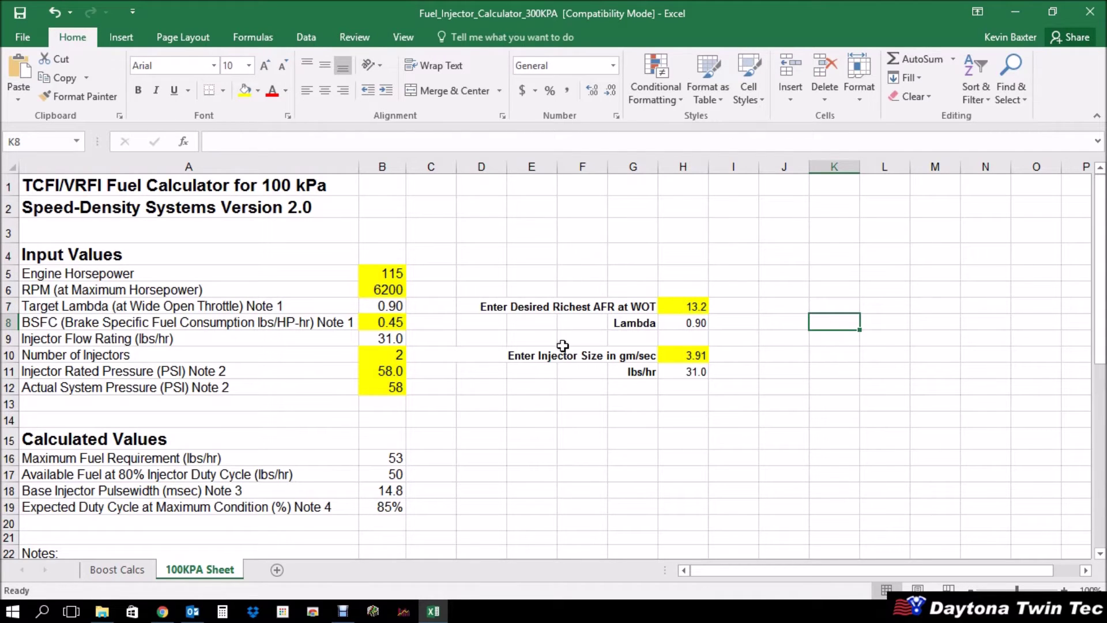
click(677, 305)
text(12)
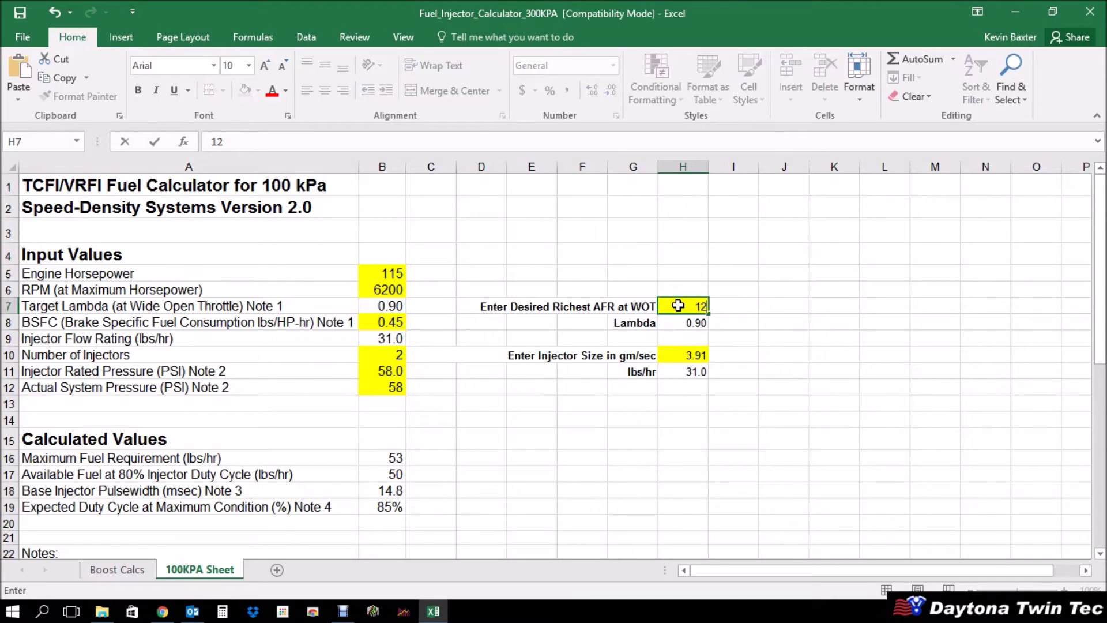
text(.8)
click(736, 306)
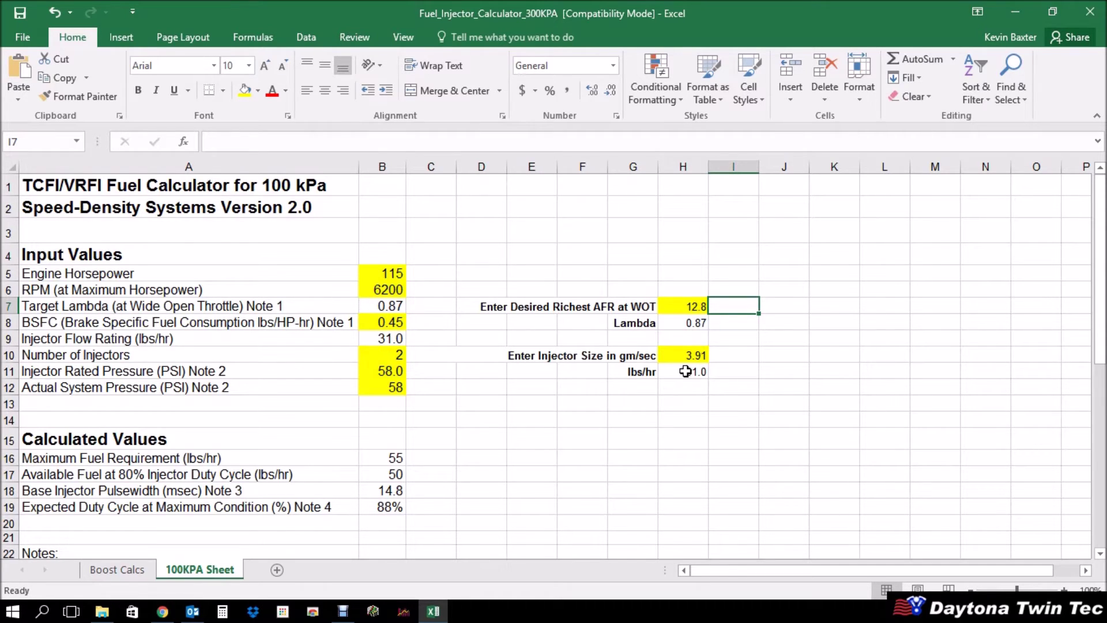
Try a 3.91 g/sec injector size, then settle on 4.35 g/sec (34.5 lbs/hr).
click(677, 355)
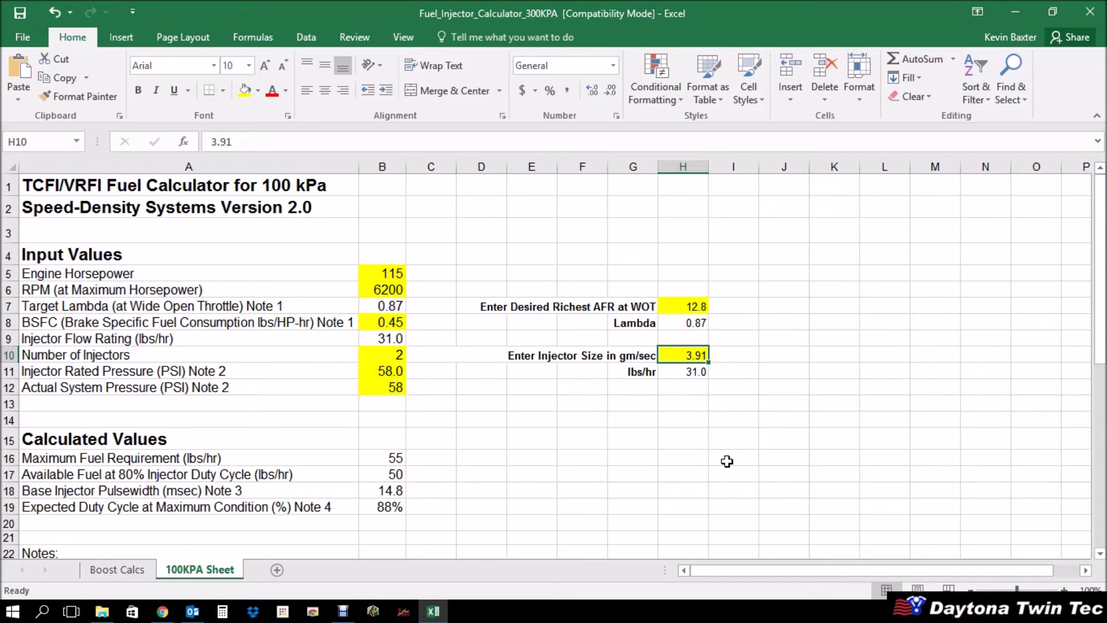
text(3.91)
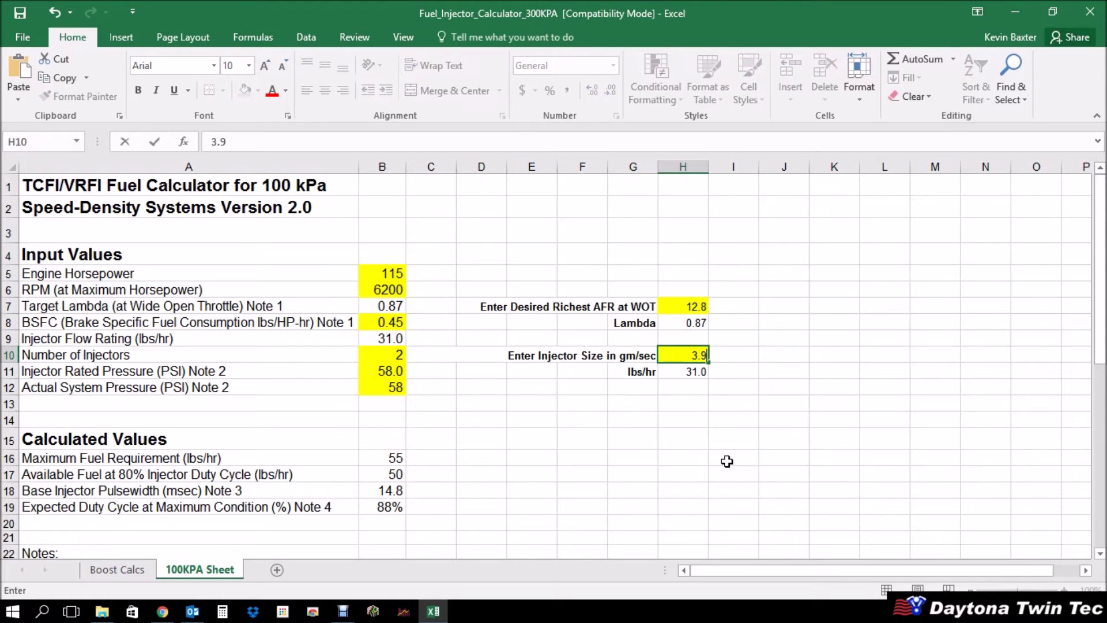
click(683, 419)
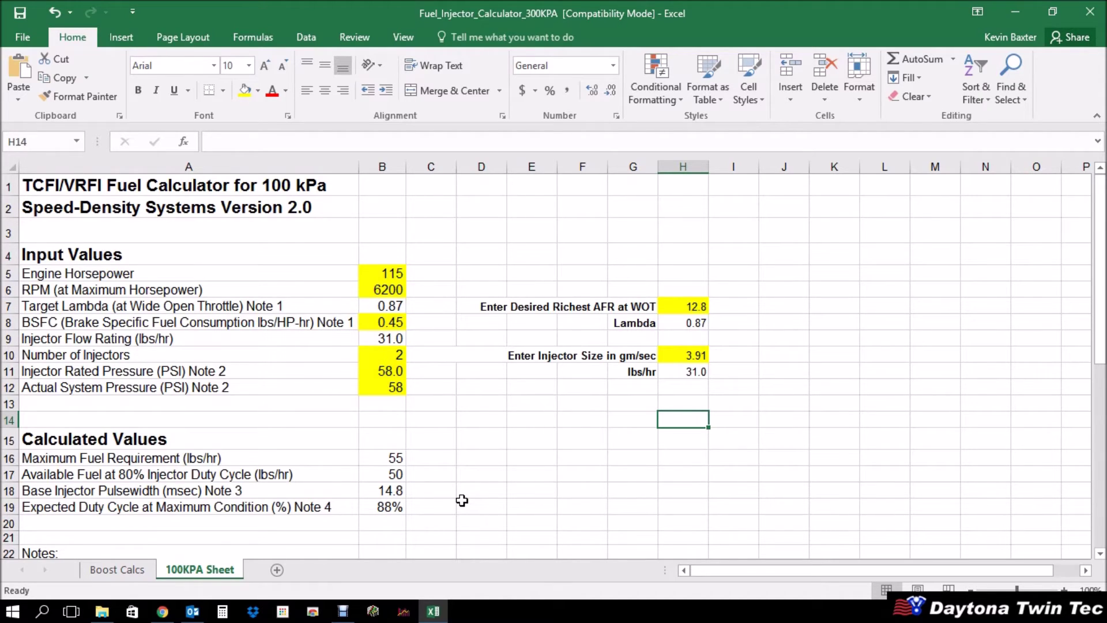
click(678, 355)
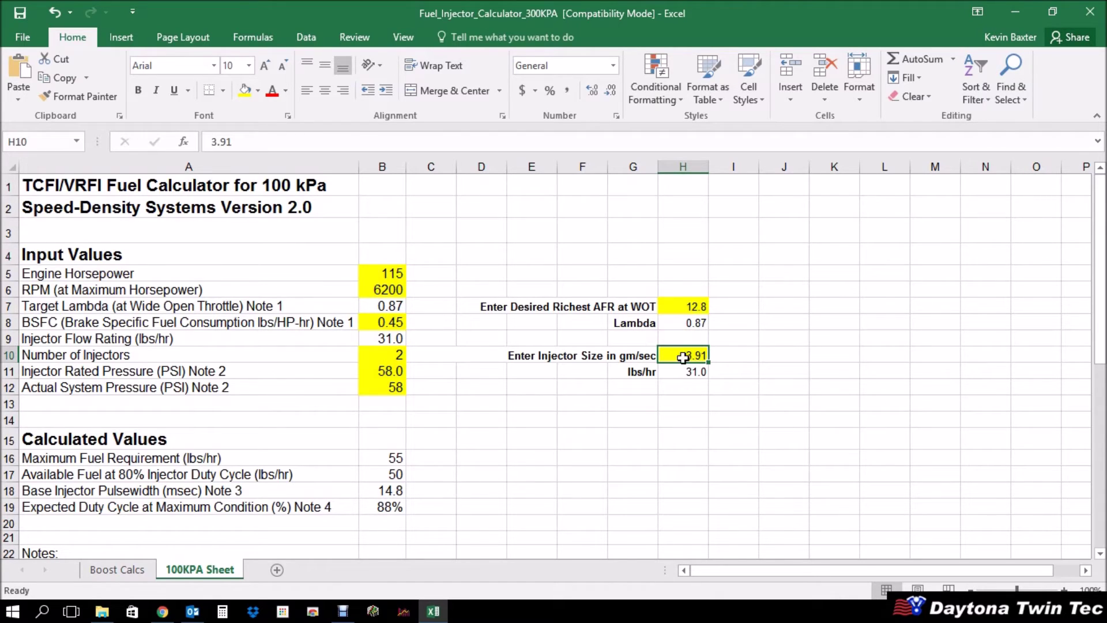
text(4.35)
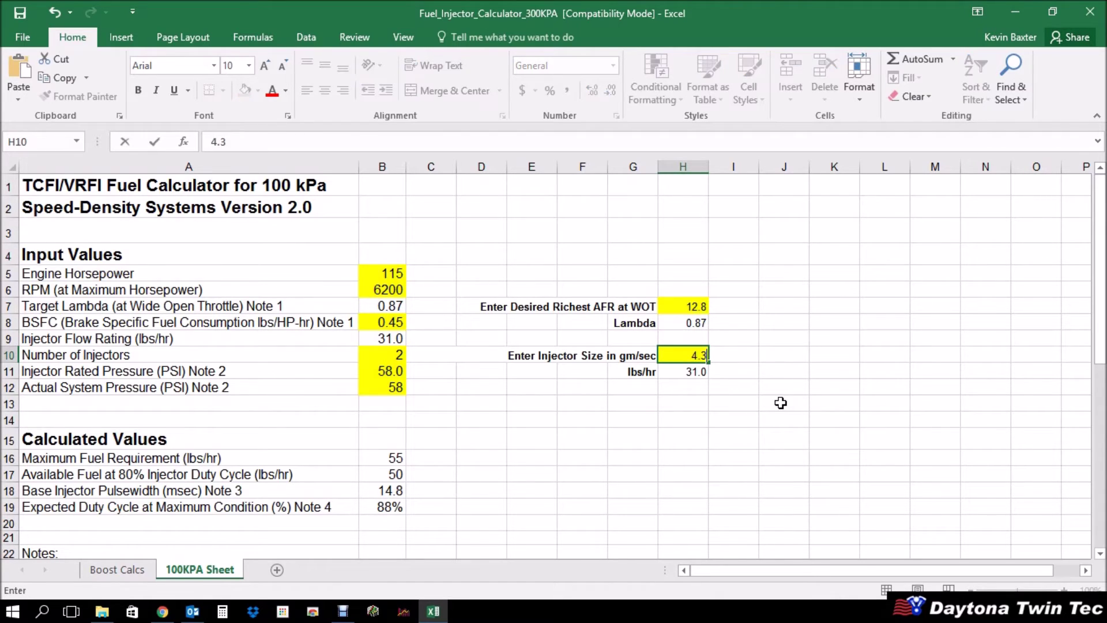
click(737, 406)
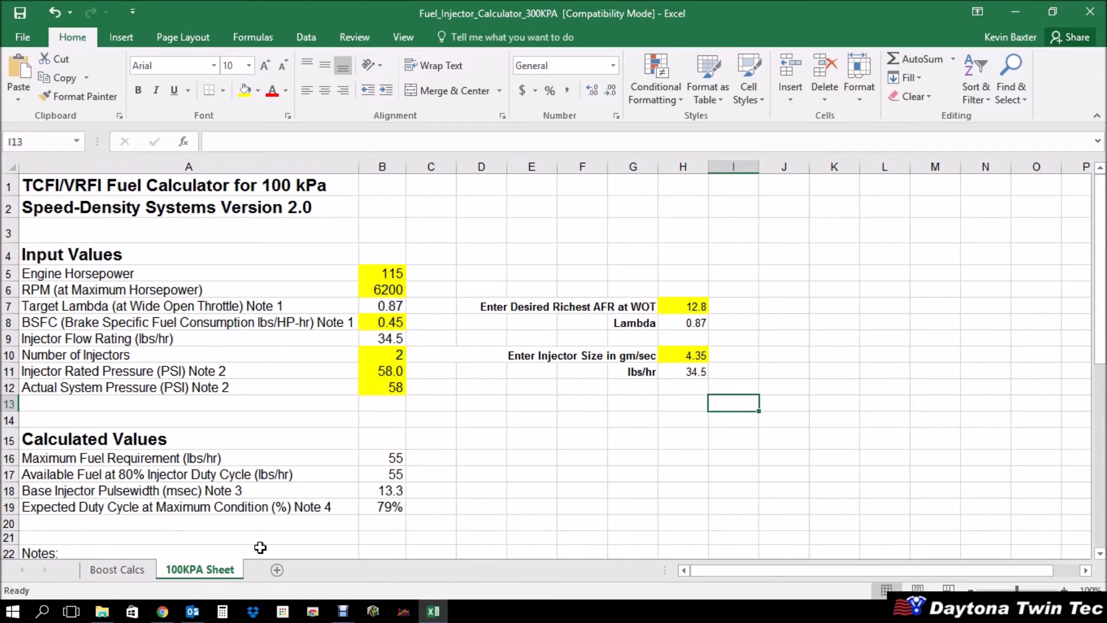
click(115, 569)
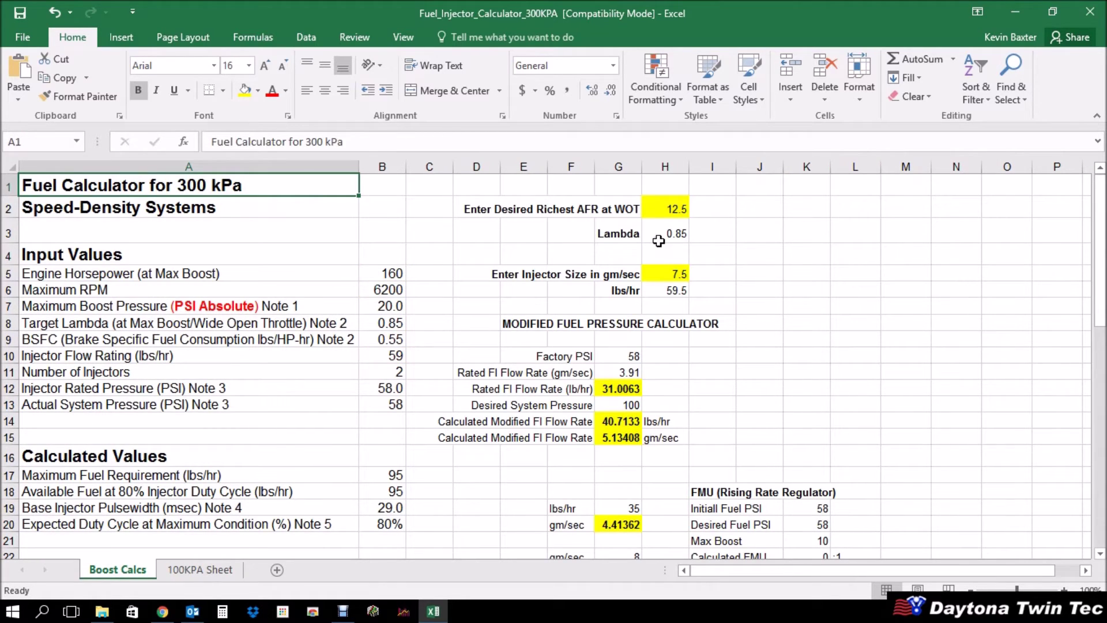
click(671, 206)
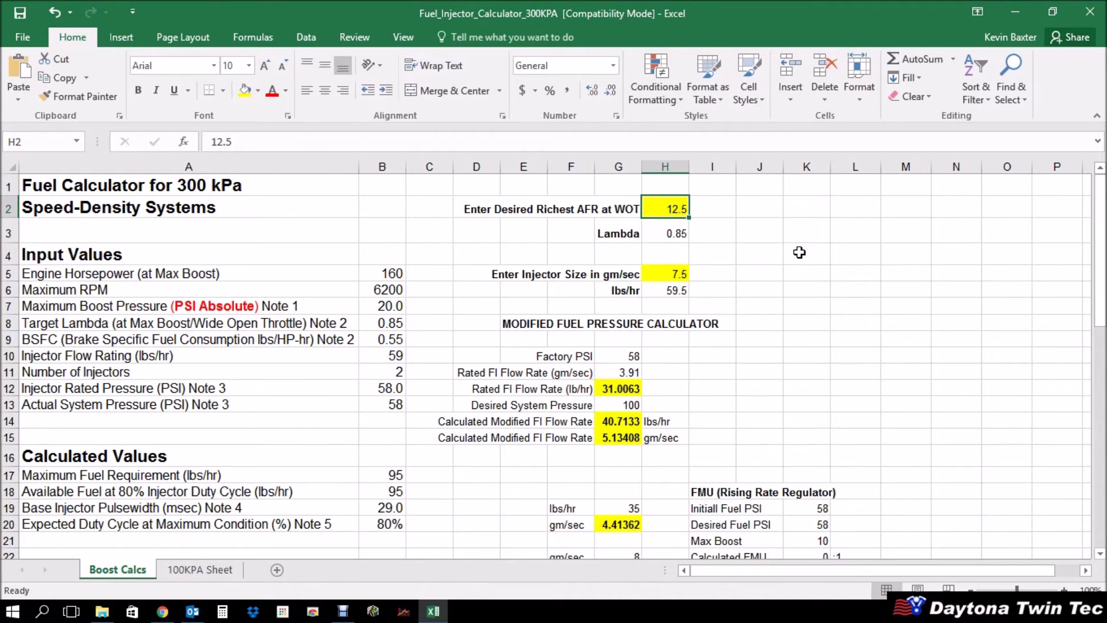
click(372, 274)
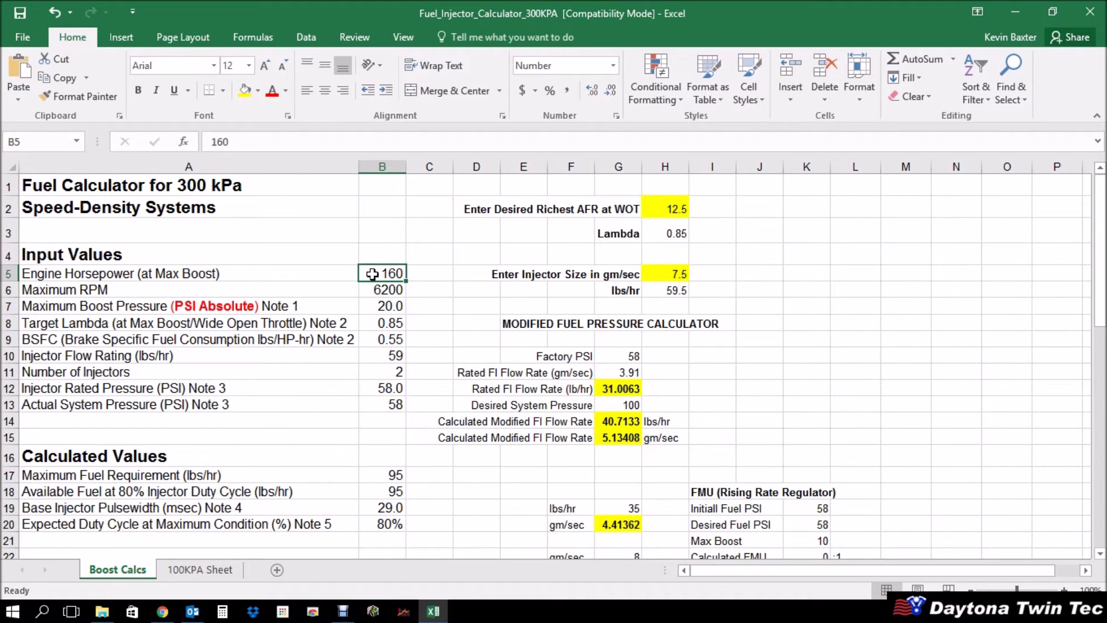
click(388, 289)
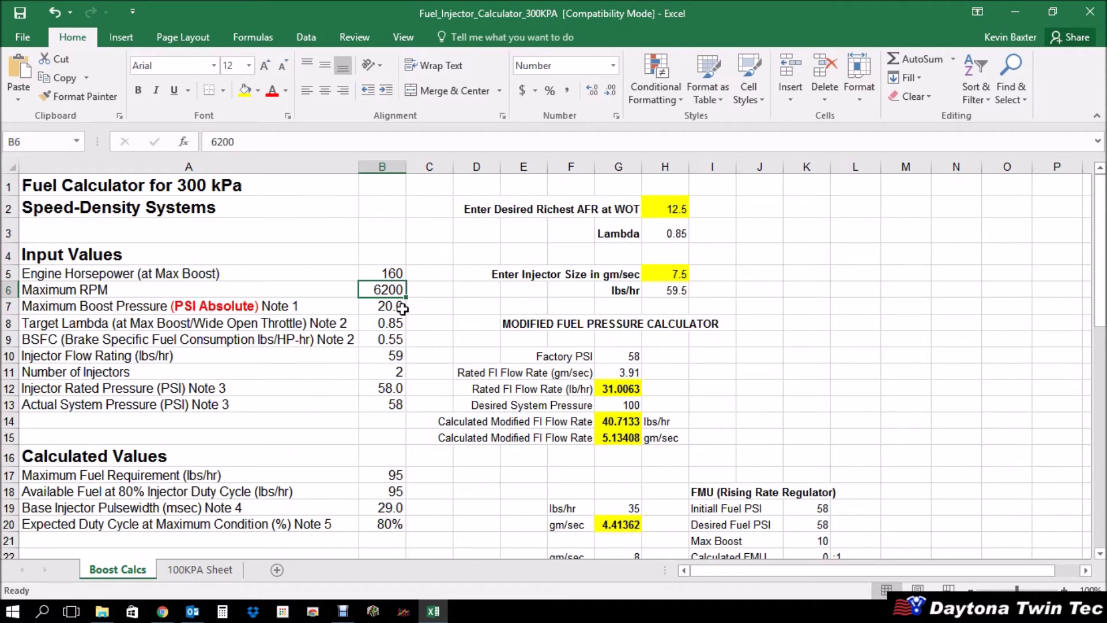
click(384, 307)
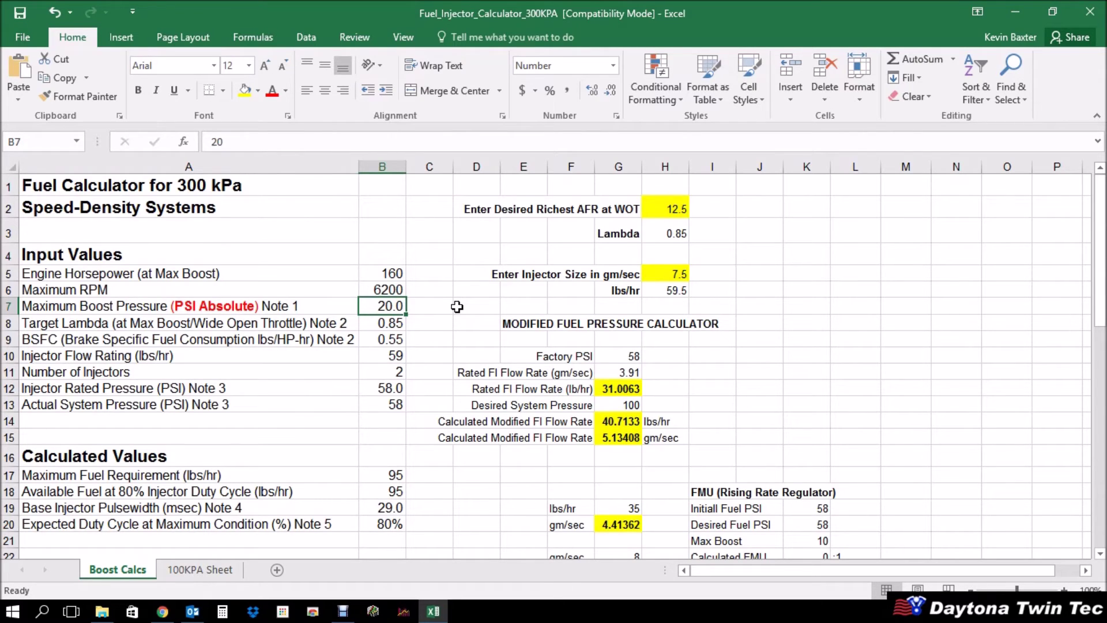
click(375, 323)
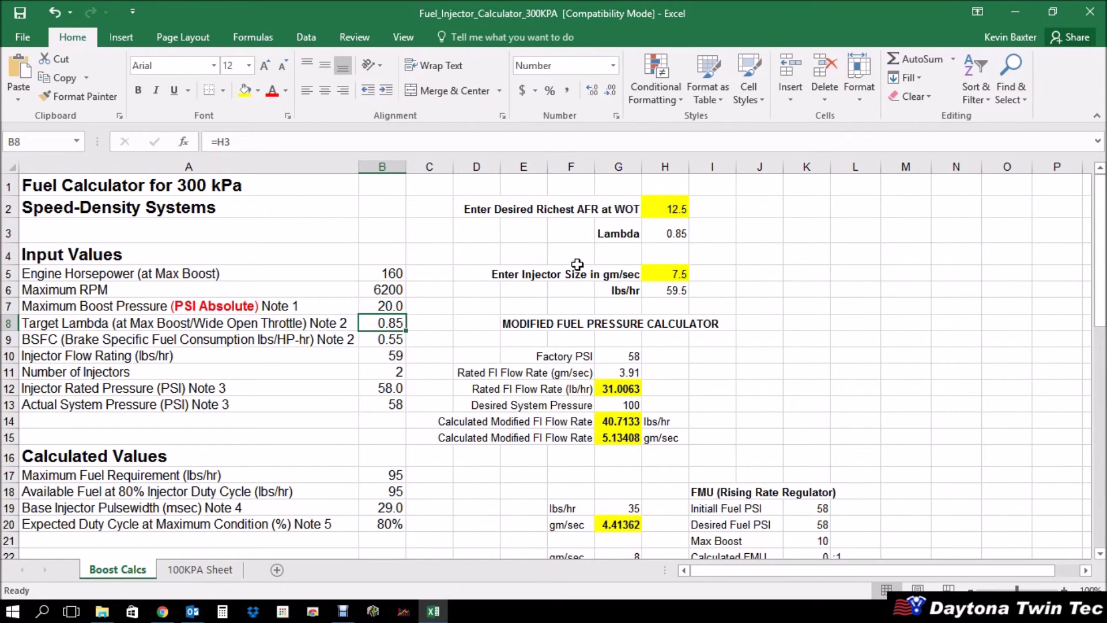
click(667, 208)
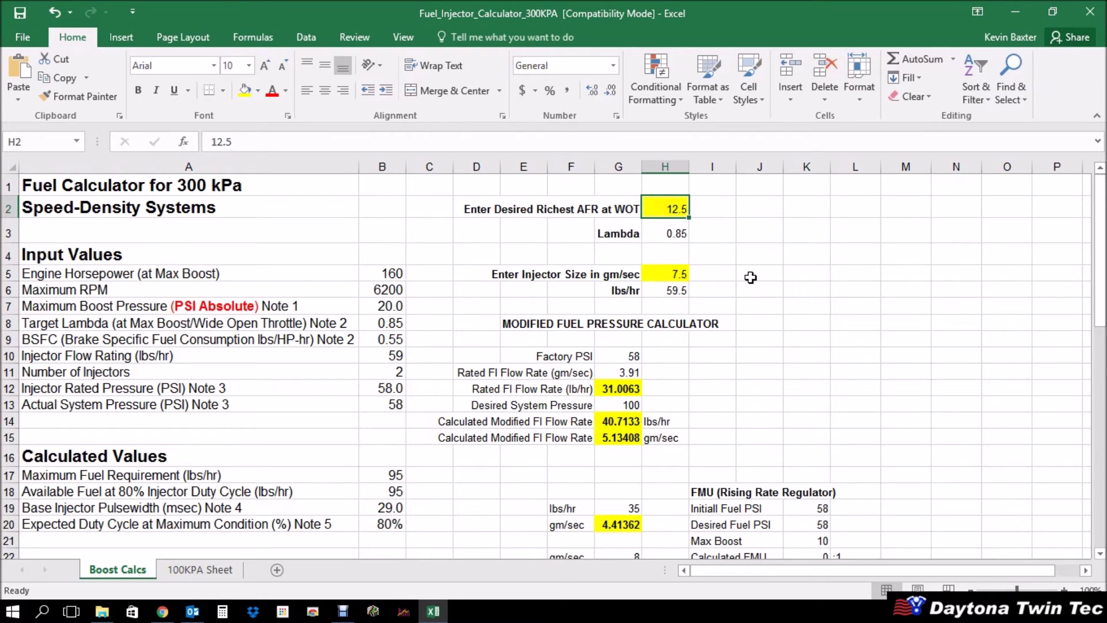
text(12.5)
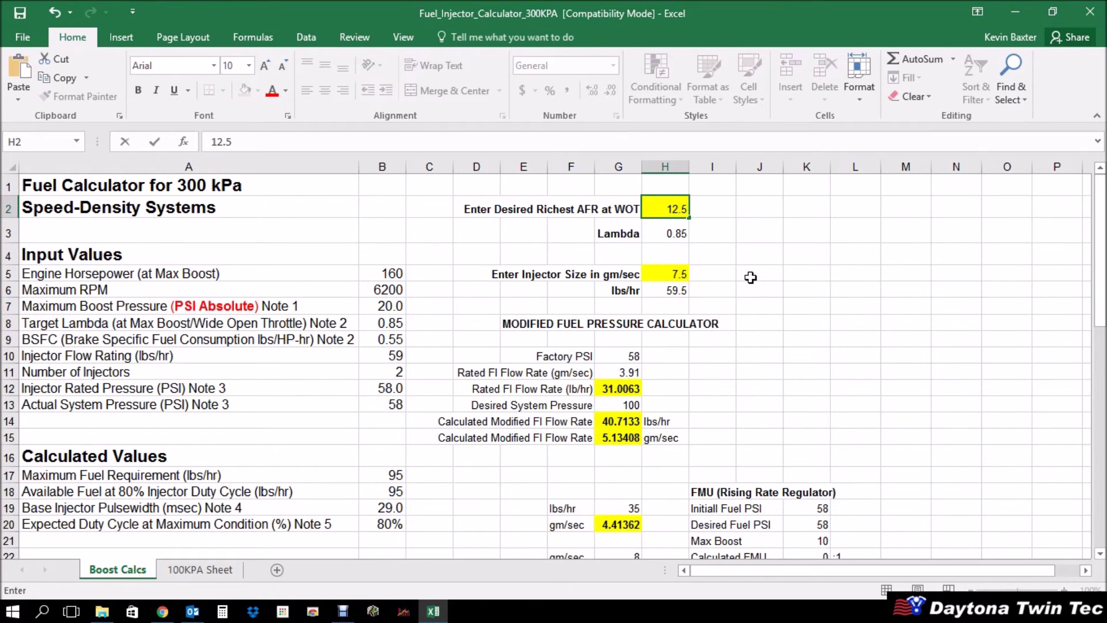
click(714, 234)
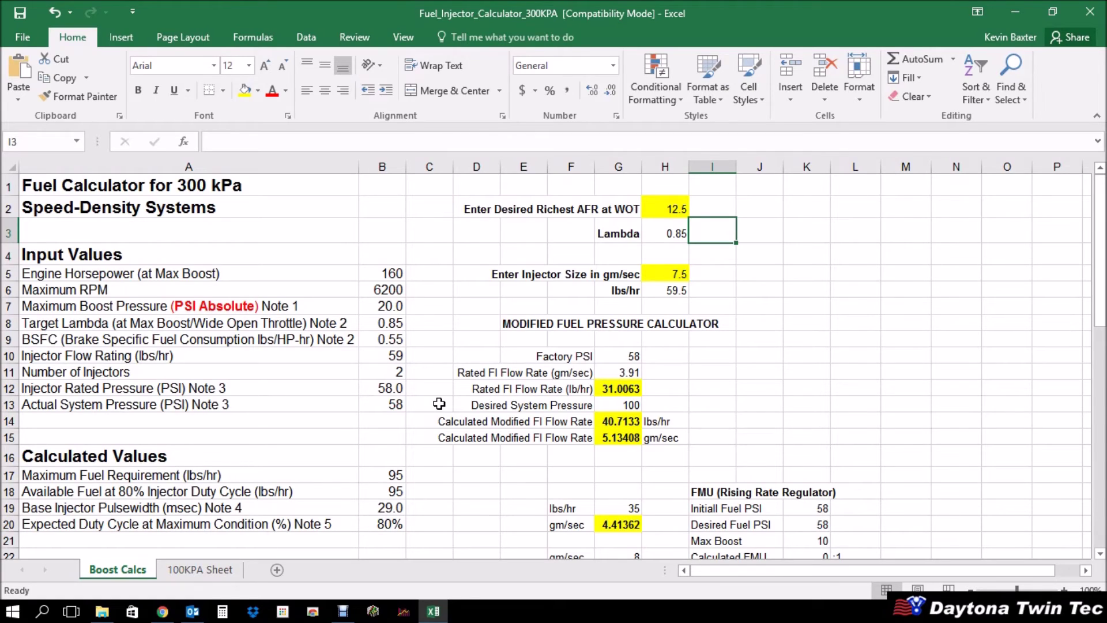
click(386, 371)
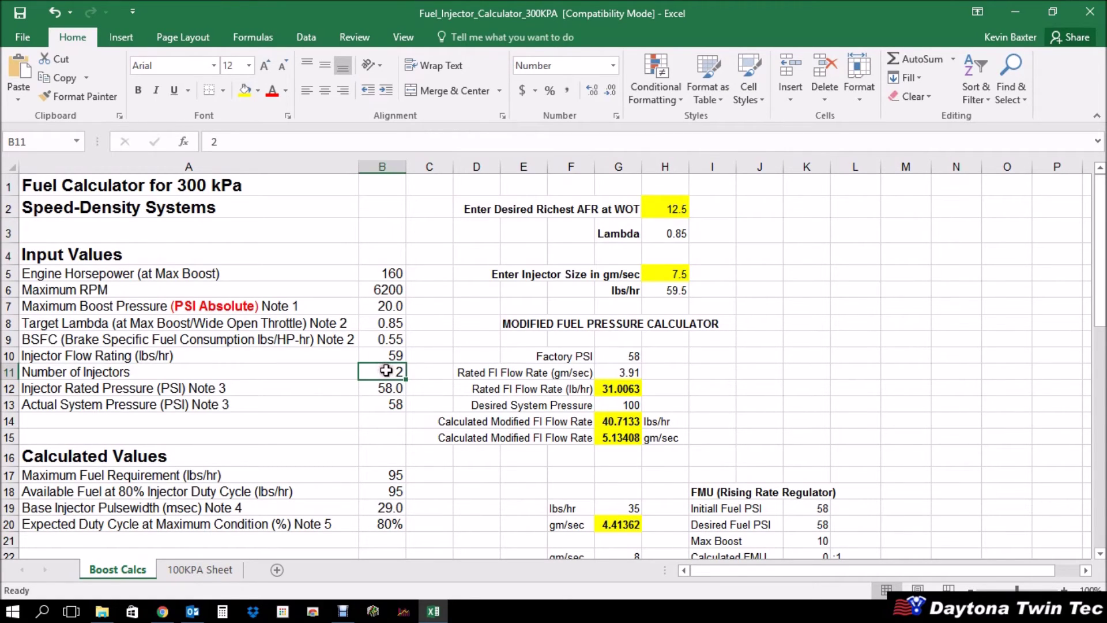
click(380, 388)
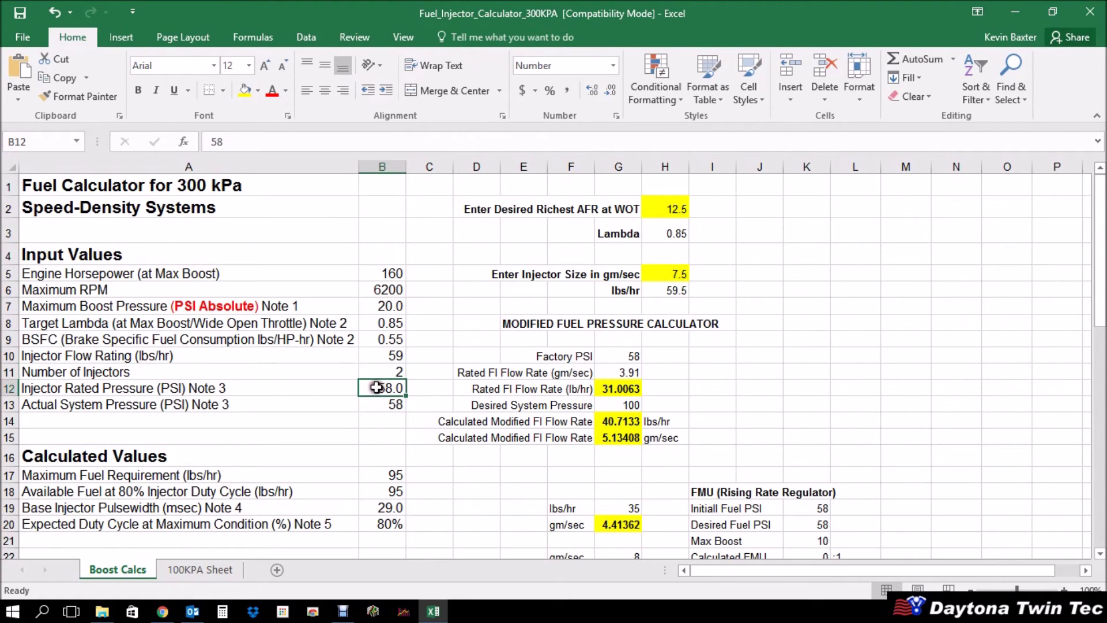
click(376, 419)
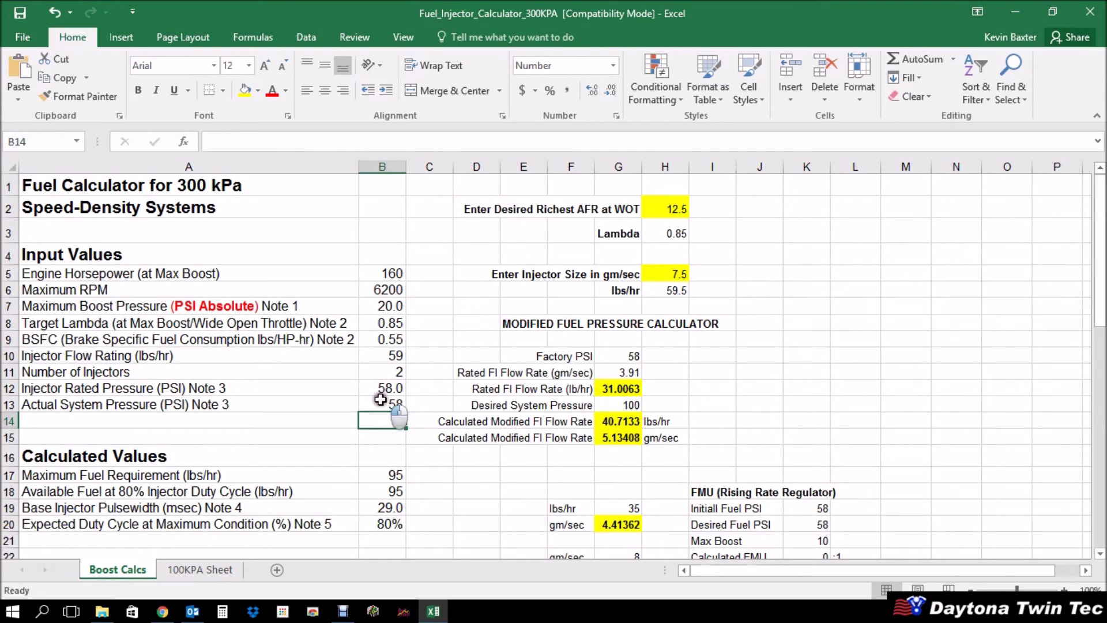
click(381, 399)
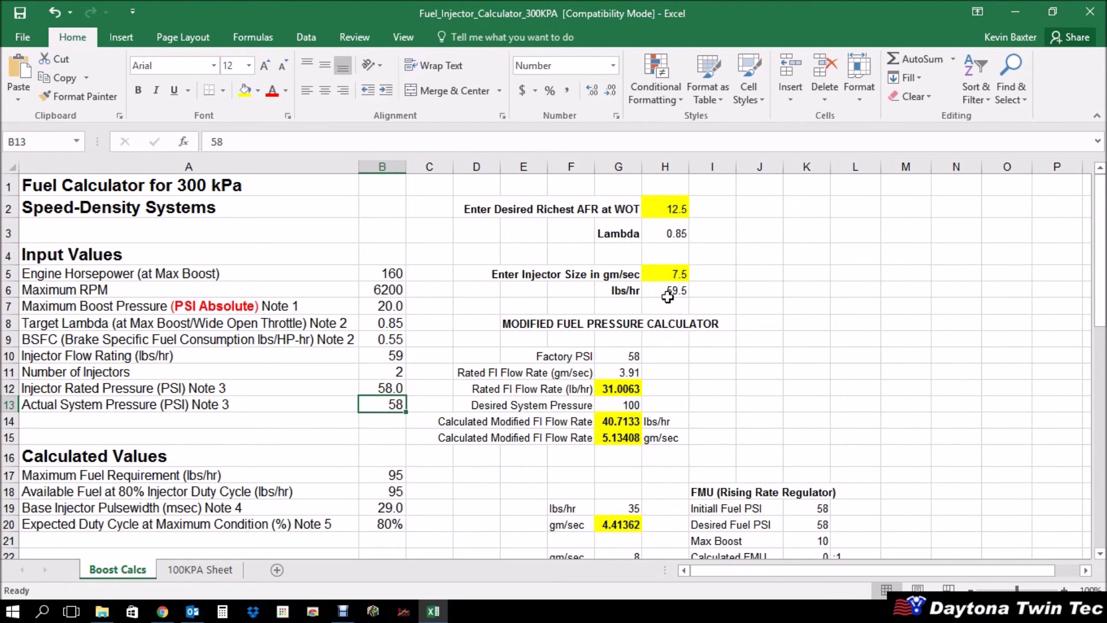
click(664, 272)
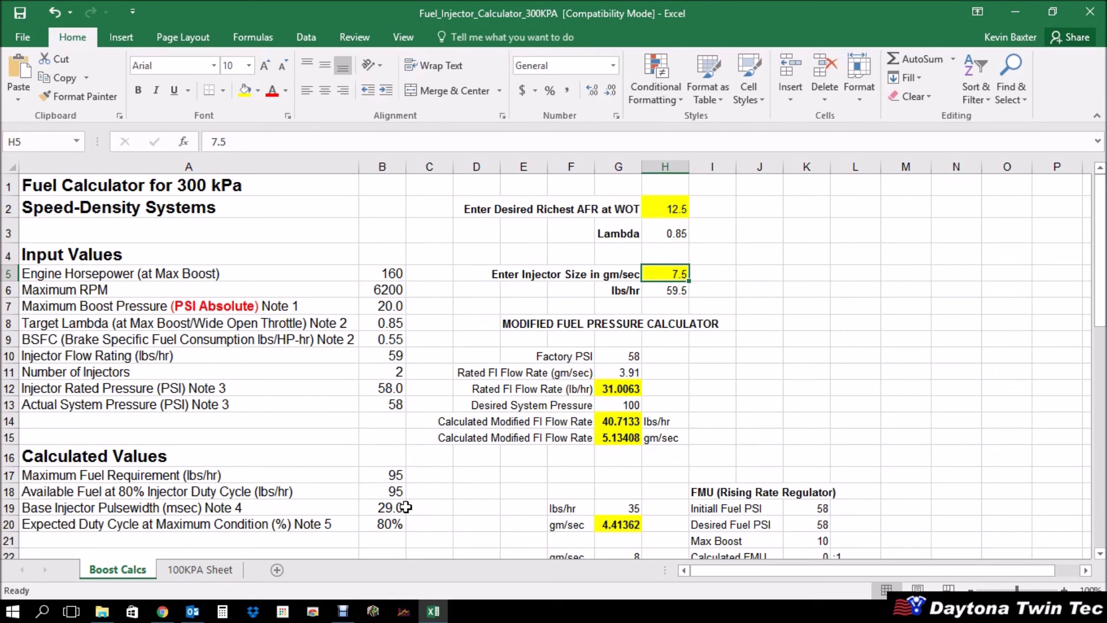
Set the Boost Calcs actual system pressure to 68 PSI.
click(384, 405)
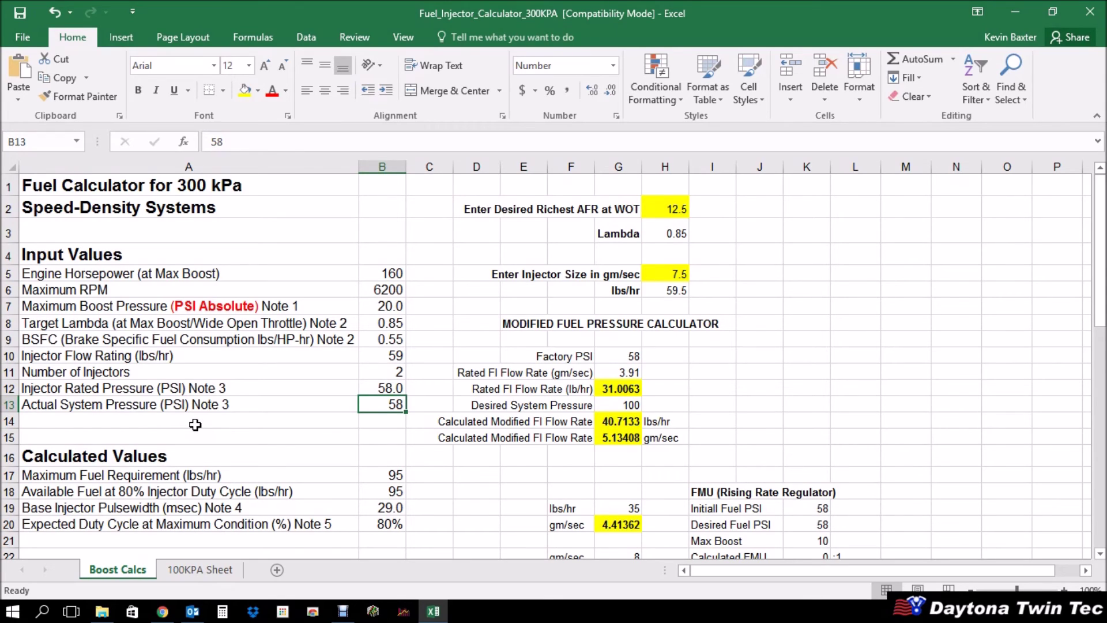
text(68)
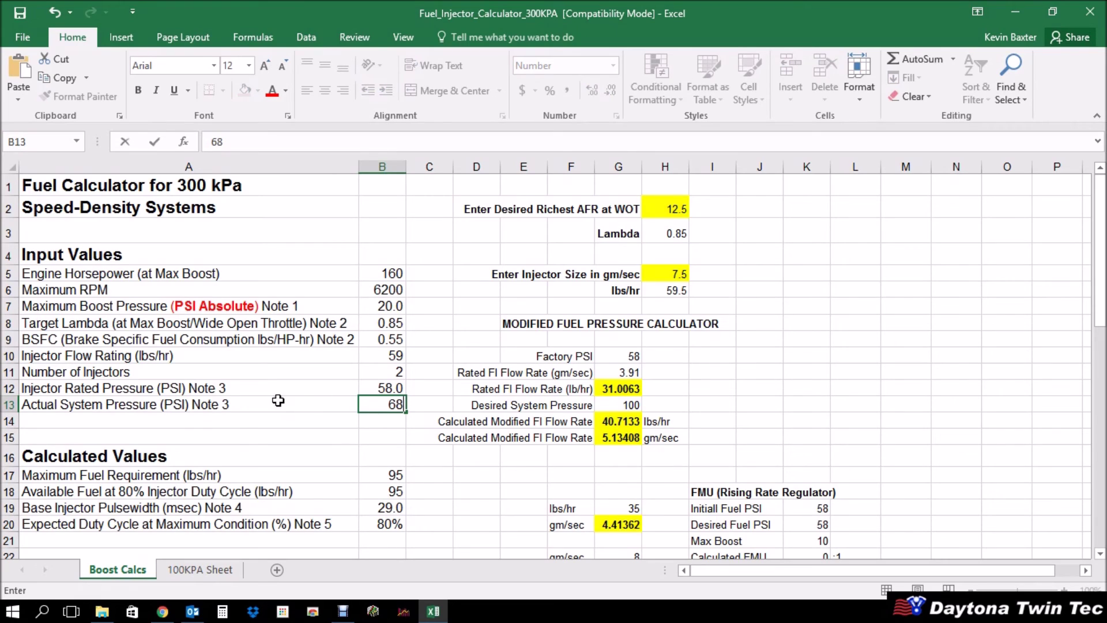
click(335, 421)
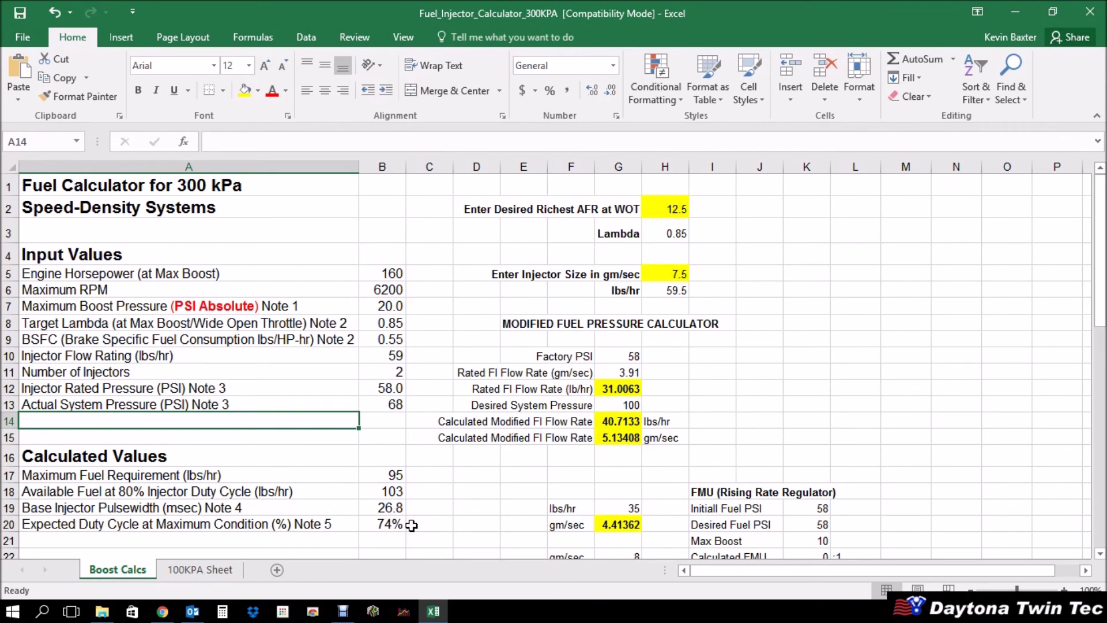
click(673, 272)
Enter 7 g/s as the injector size, giving 55.5 lbs/hr and 79% duty cycle.
text(7)
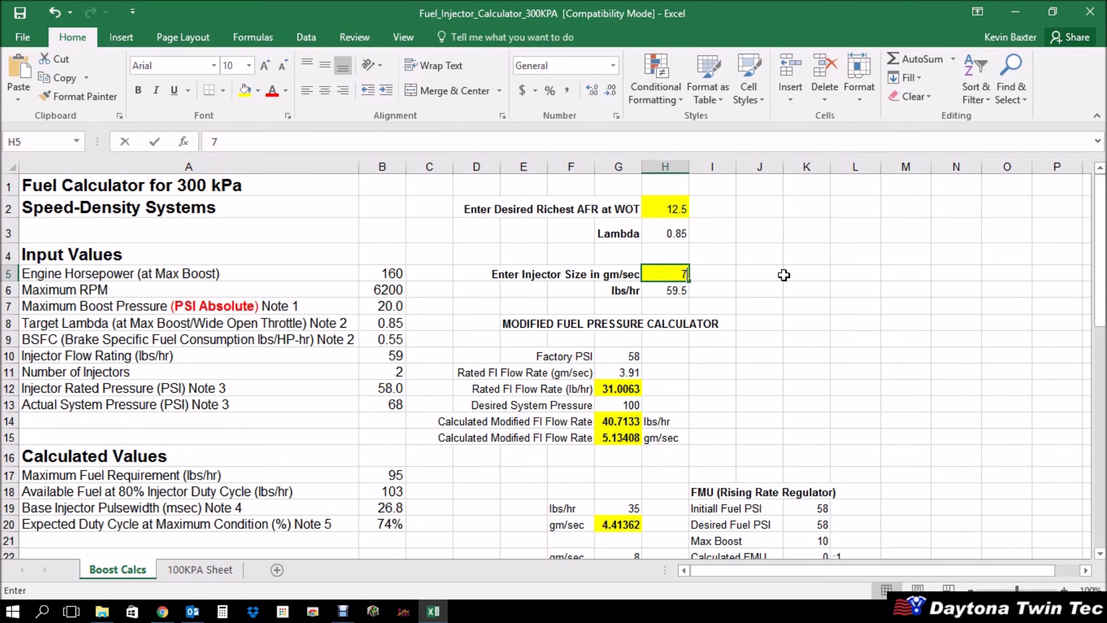
click(796, 275)
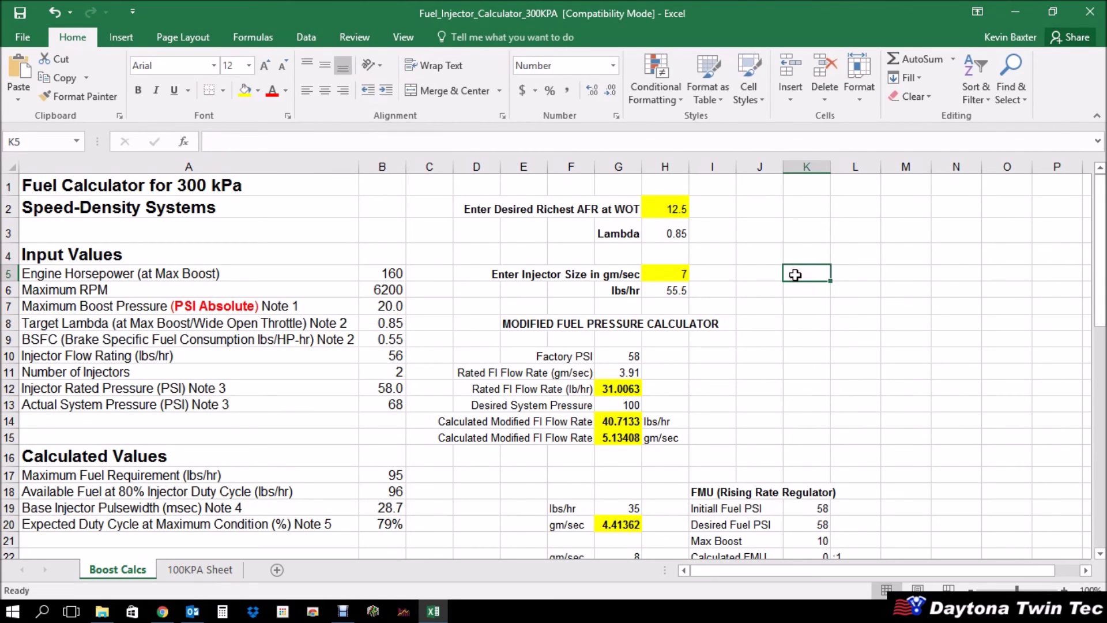